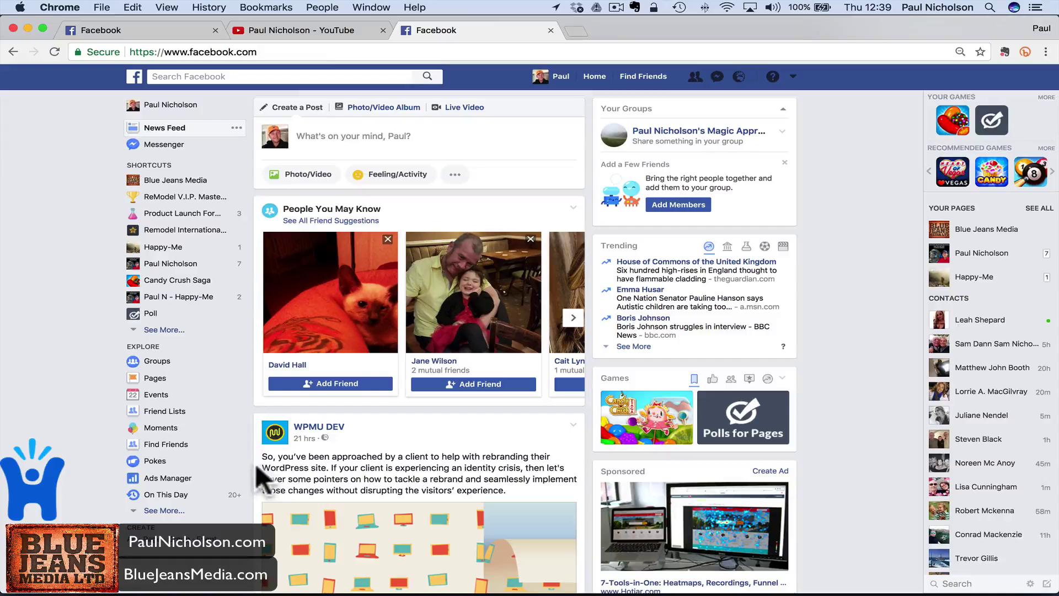
# - Play the channel's Clicky analytics how-to video, return to YouTube home and lower the volume
pyautogui.click(317, 31)
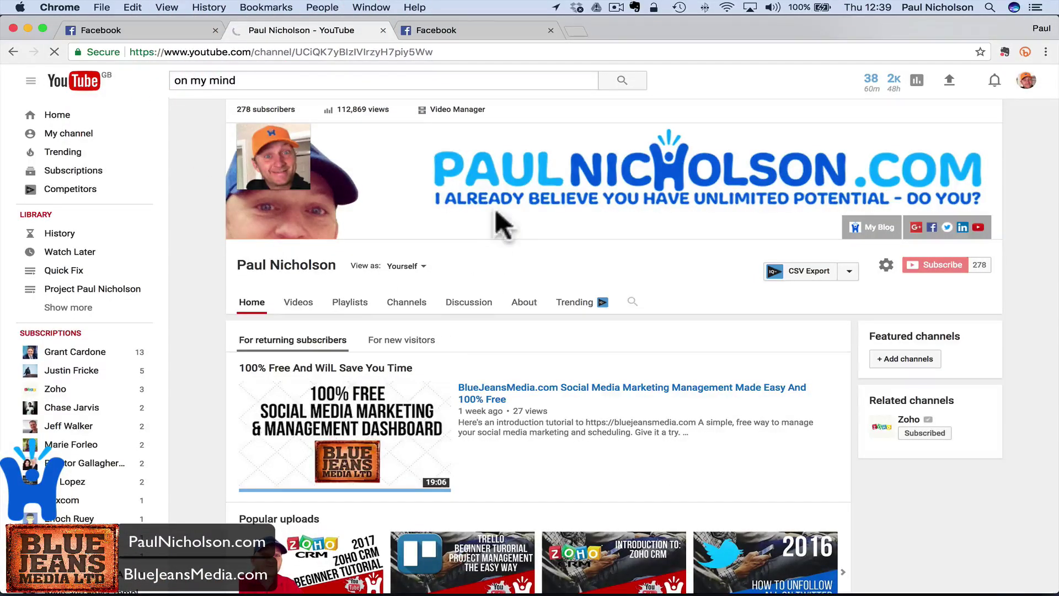
pyautogui.scroll(-5, 582, 550)
pyautogui.scroll(-10, 581, 550)
pyautogui.scroll(5, 582, 551)
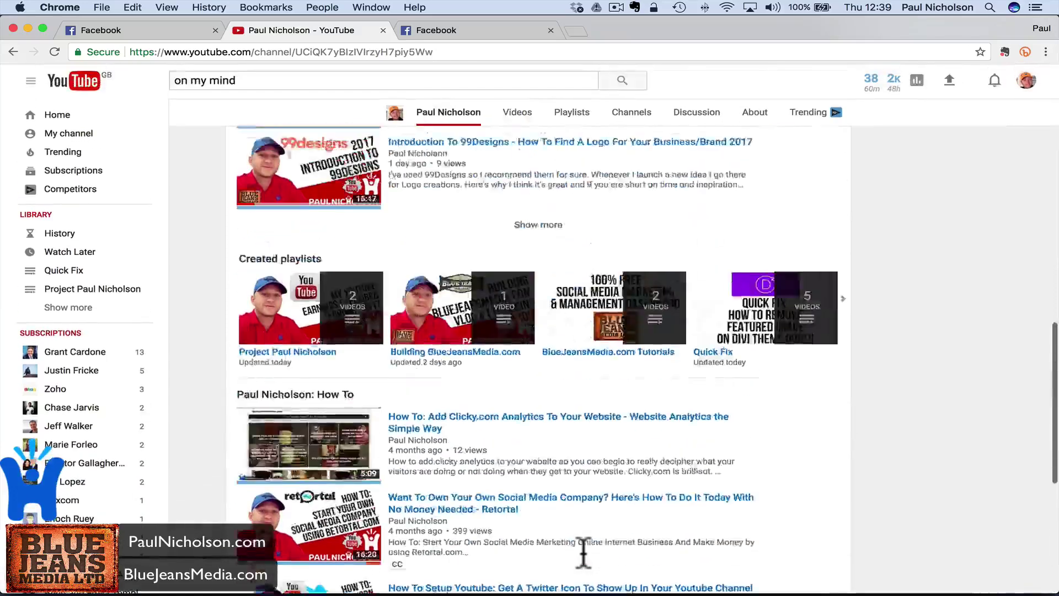
pyautogui.scroll(1, 581, 551)
pyautogui.click(425, 496)
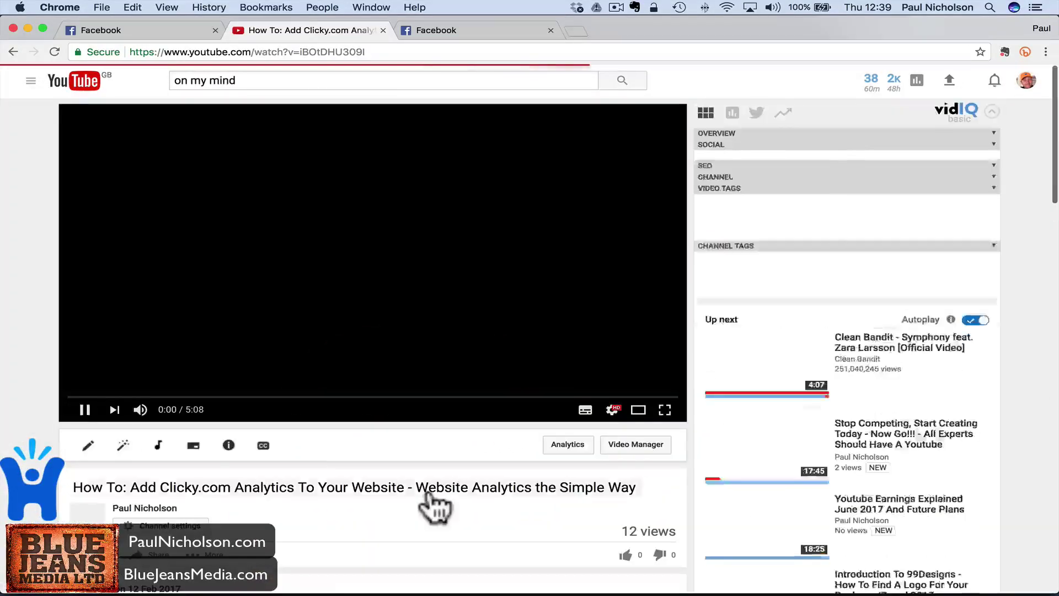
pyautogui.click(78, 83)
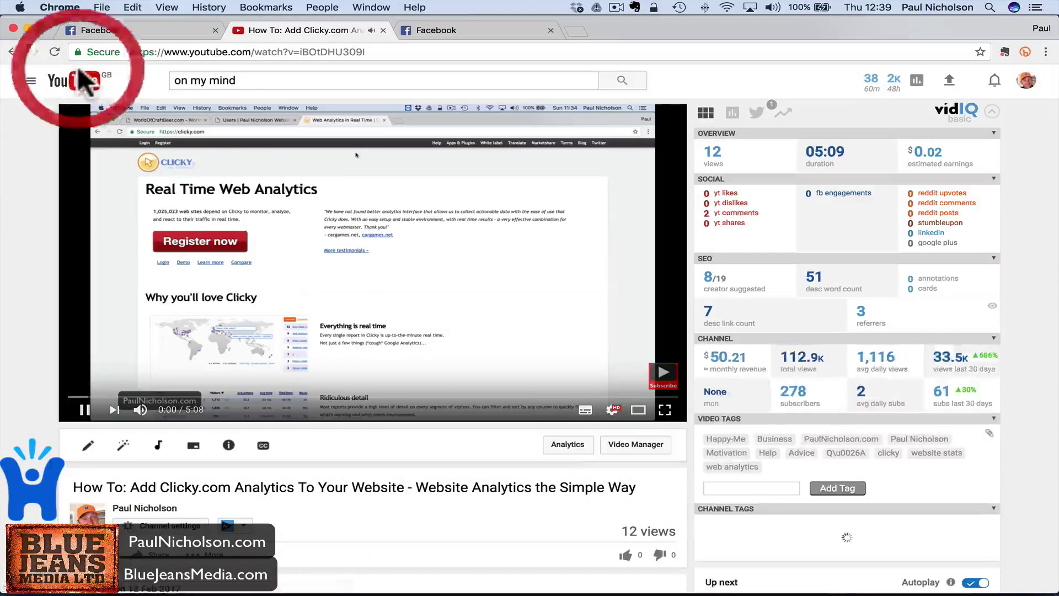
pyautogui.press('XF86AudioLowerVolume')
pyautogui.press('XF86AudioLowerVolume')
pyautogui.press('XF86AudioLowerVolume')
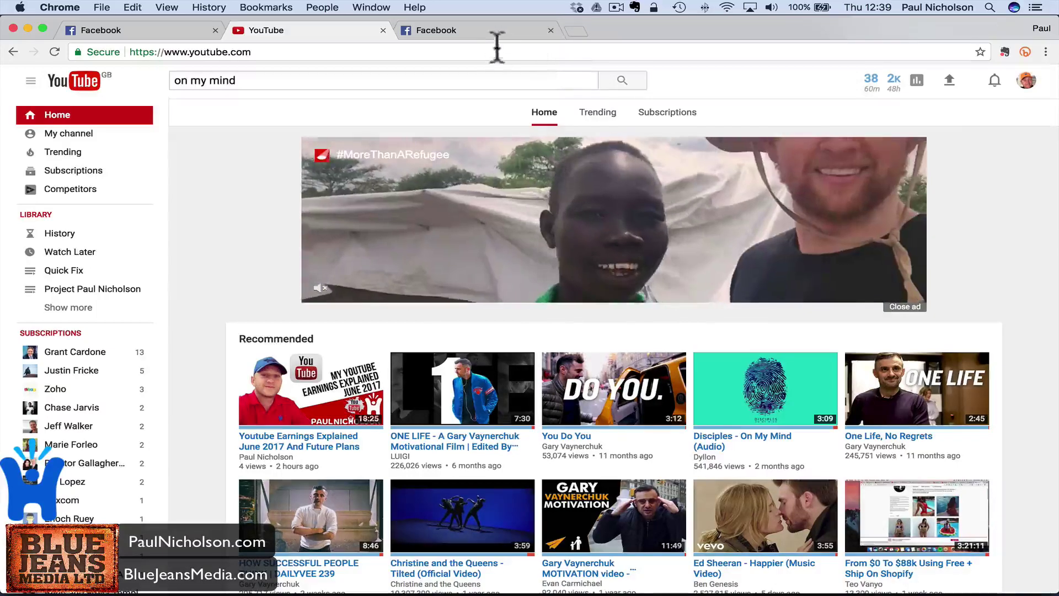
# - Visit your own Facebook profile from the sidebar, then go back Home to the News Feed
pyautogui.click(485, 35)
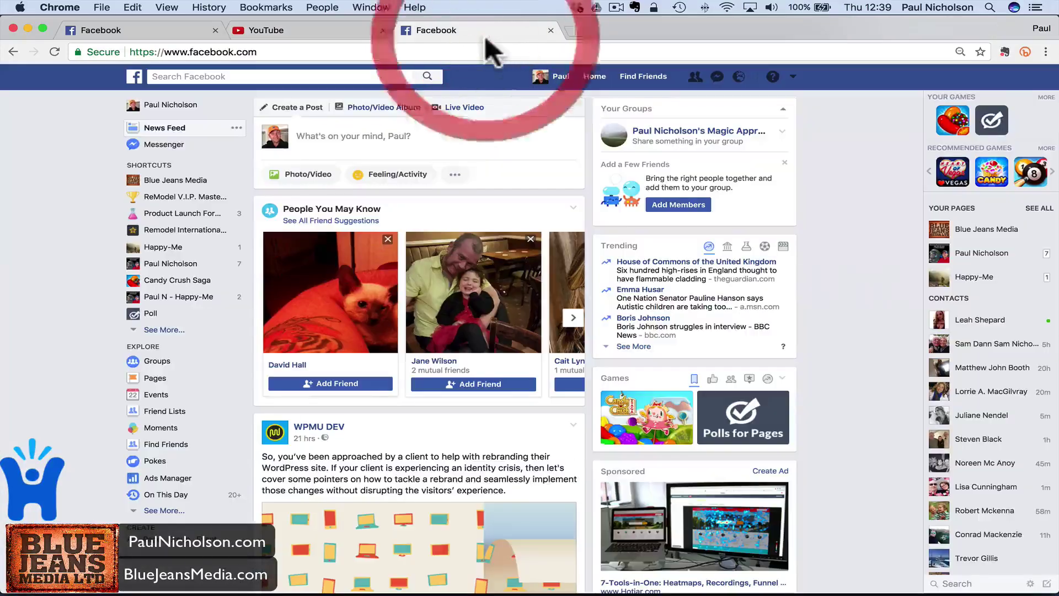
pyautogui.click(189, 110)
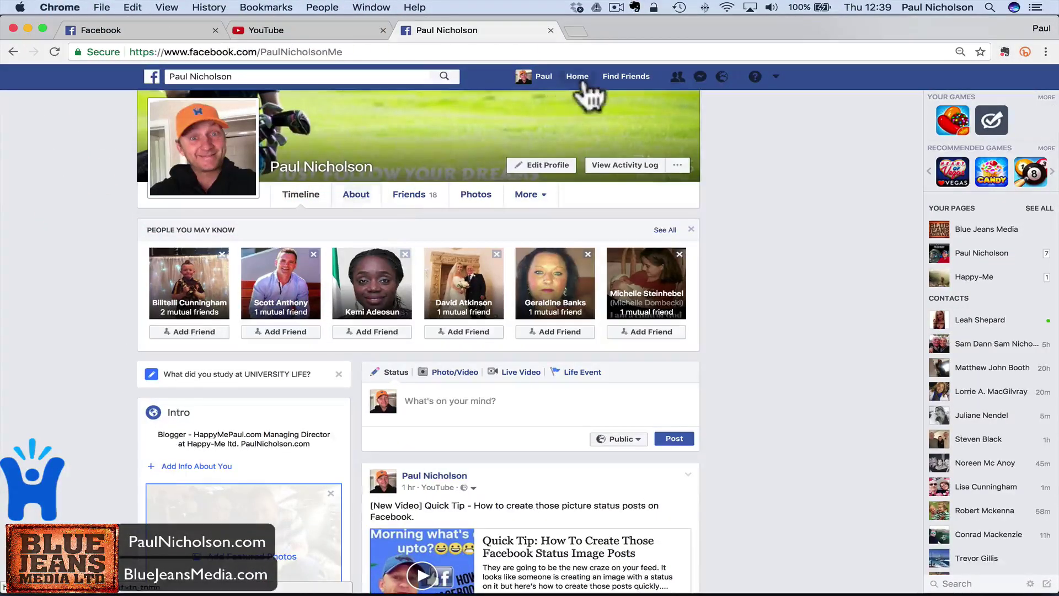
pyautogui.click(582, 80)
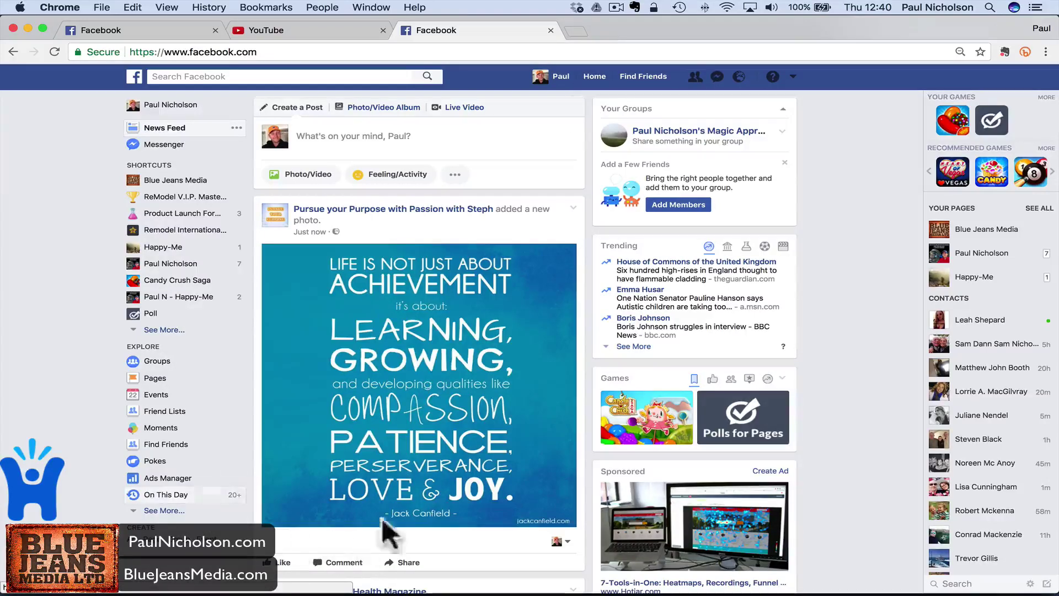
# - Play the ONE LIFE motivational film on YouTube with the sound muted
pyautogui.click(264, 30)
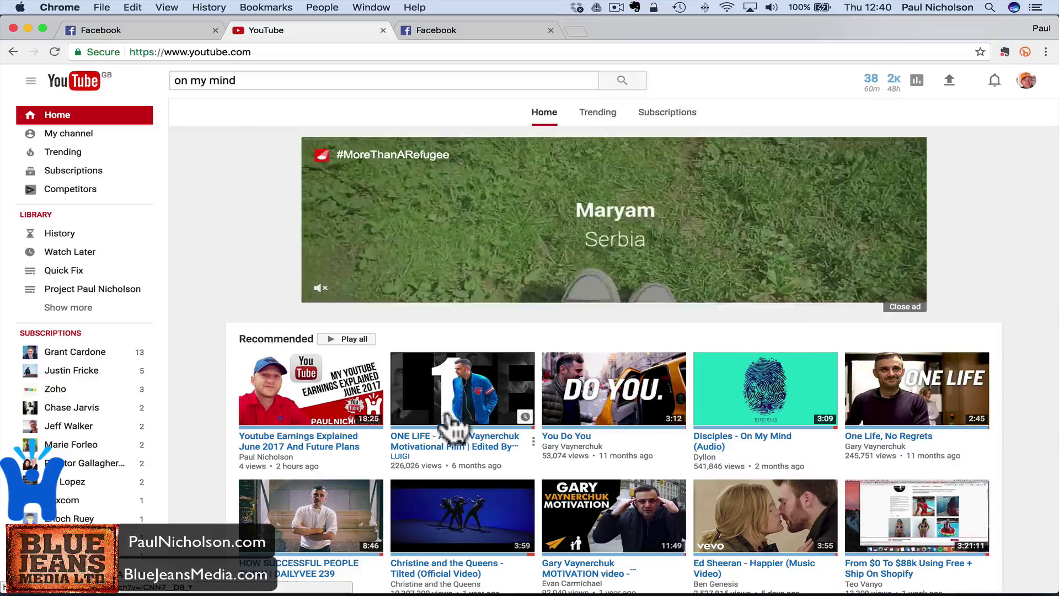
pyautogui.click(497, 386)
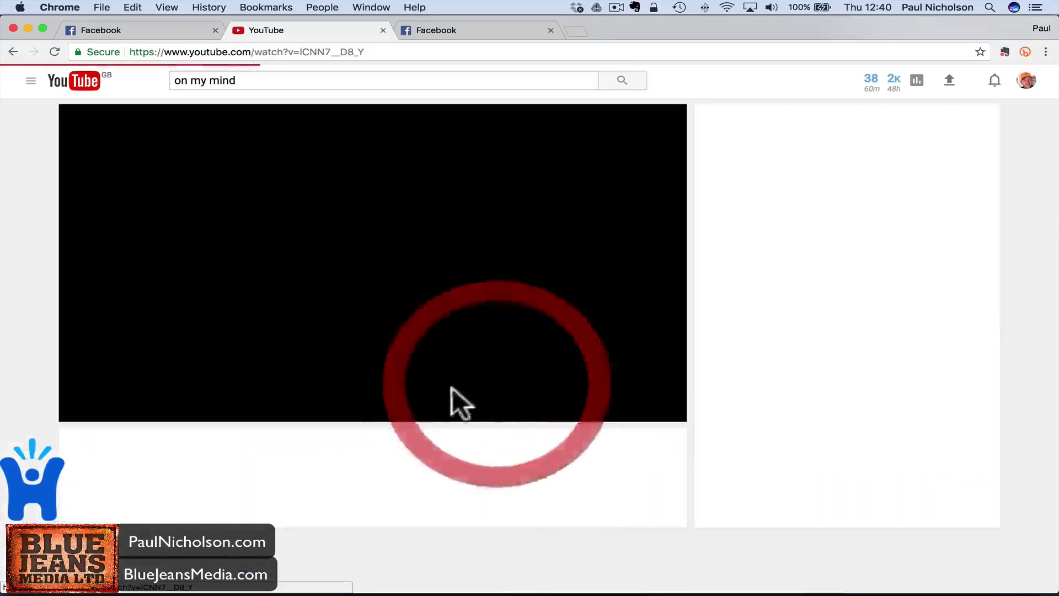
pyautogui.click(139, 409)
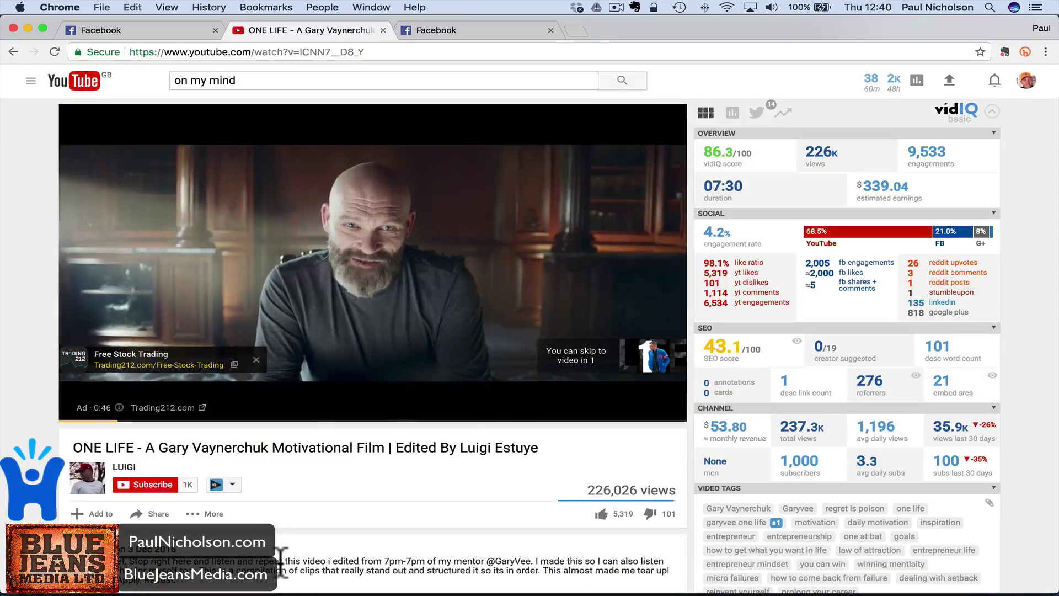
pyautogui.click(1046, 52)
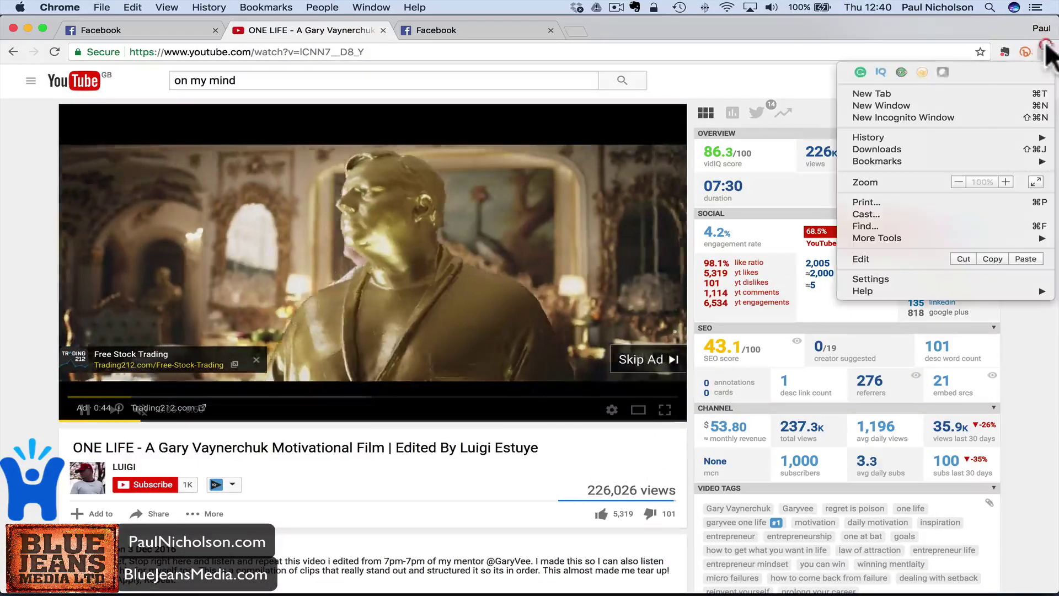
pyautogui.moveTo(878, 238)
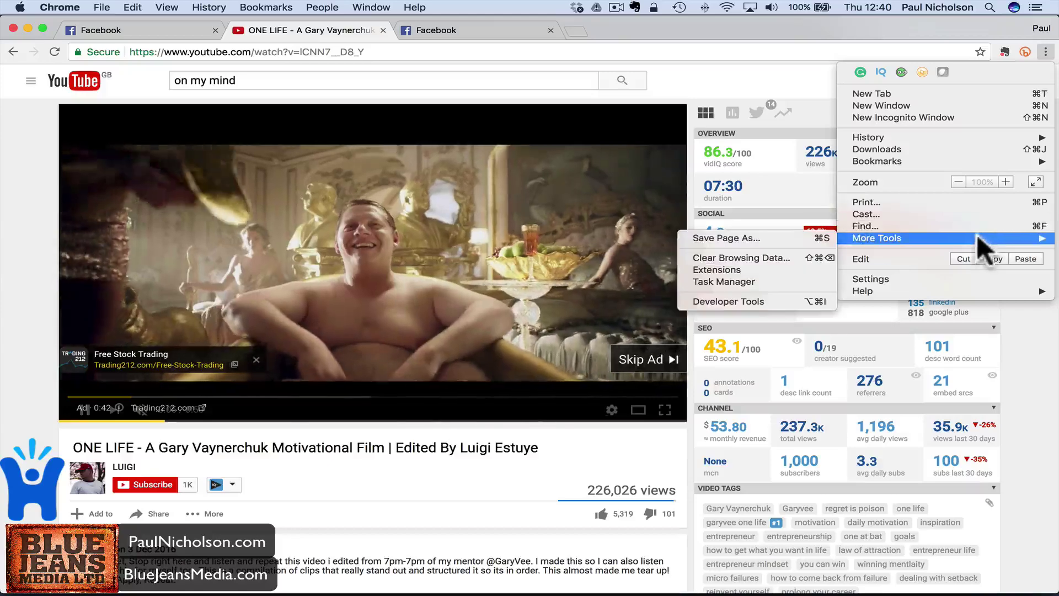
pyautogui.click(775, 280)
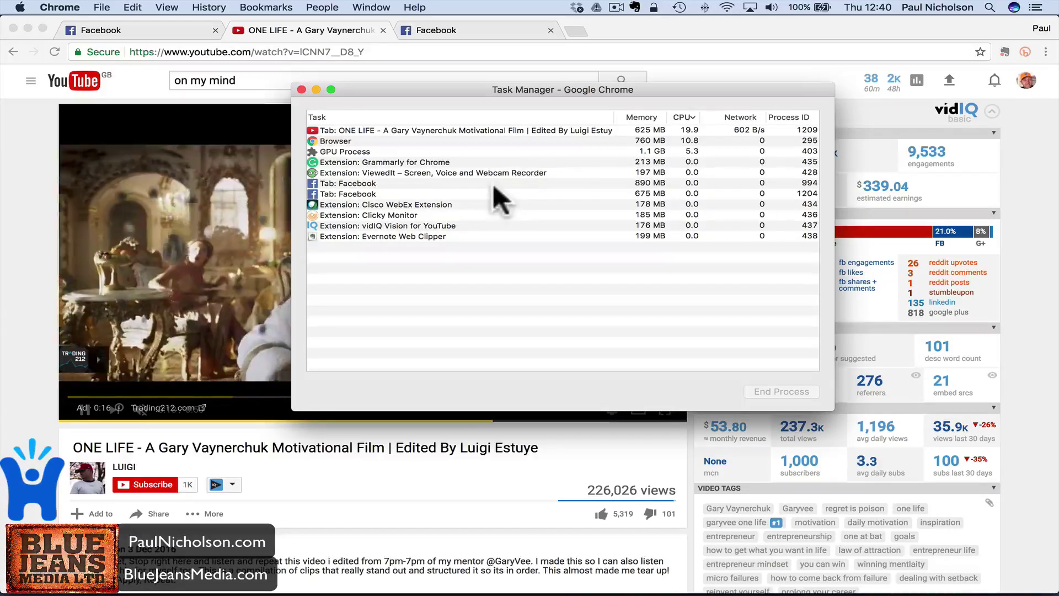
pyautogui.click(302, 89)
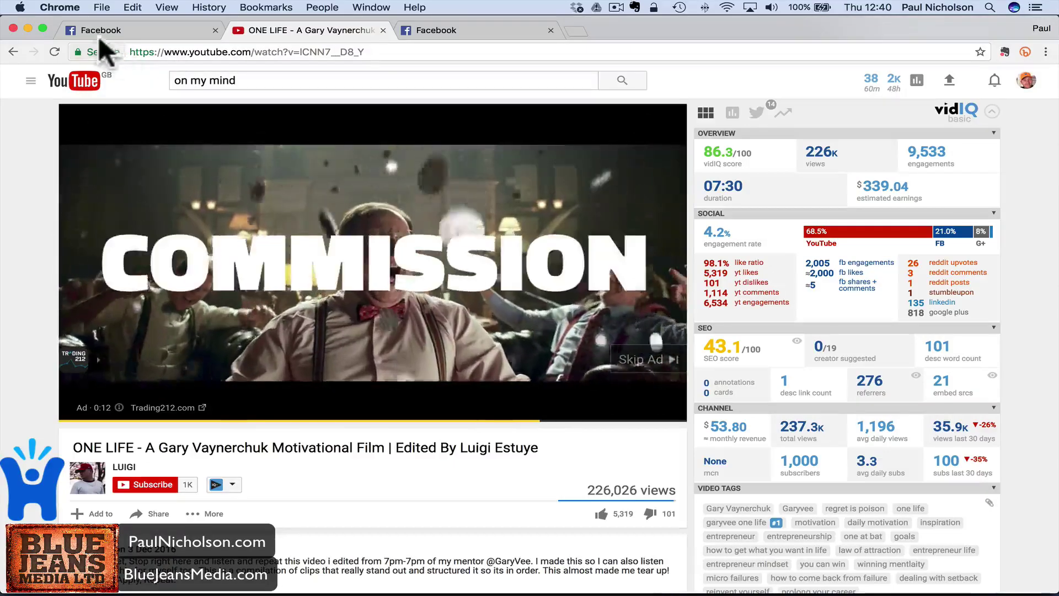
# - Switch Chrome's Flash content setting to block sites, then reload the YouTube home page
pyautogui.click(60, 7)
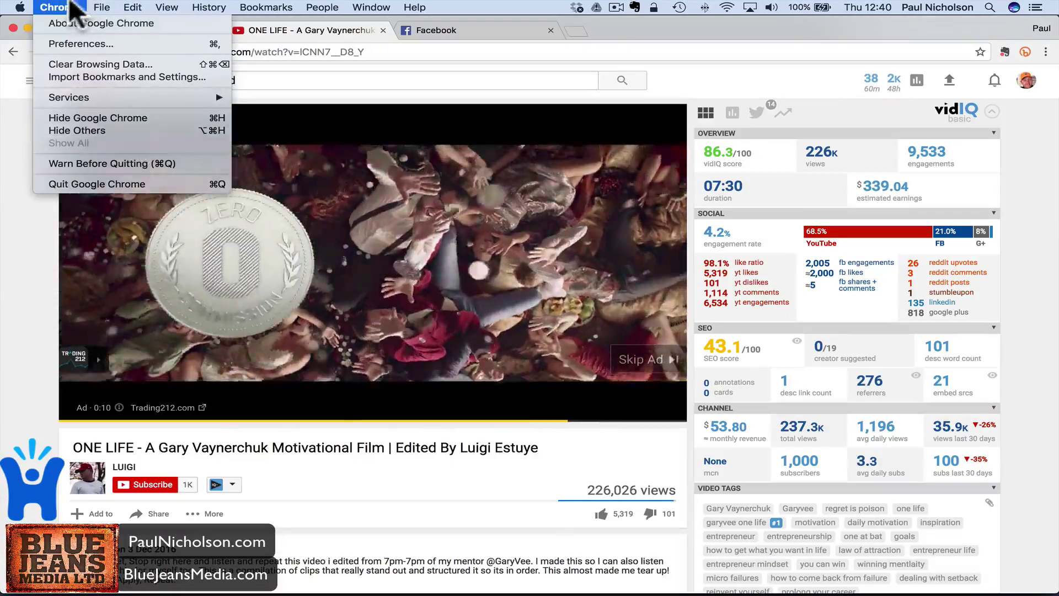
pyautogui.click(84, 43)
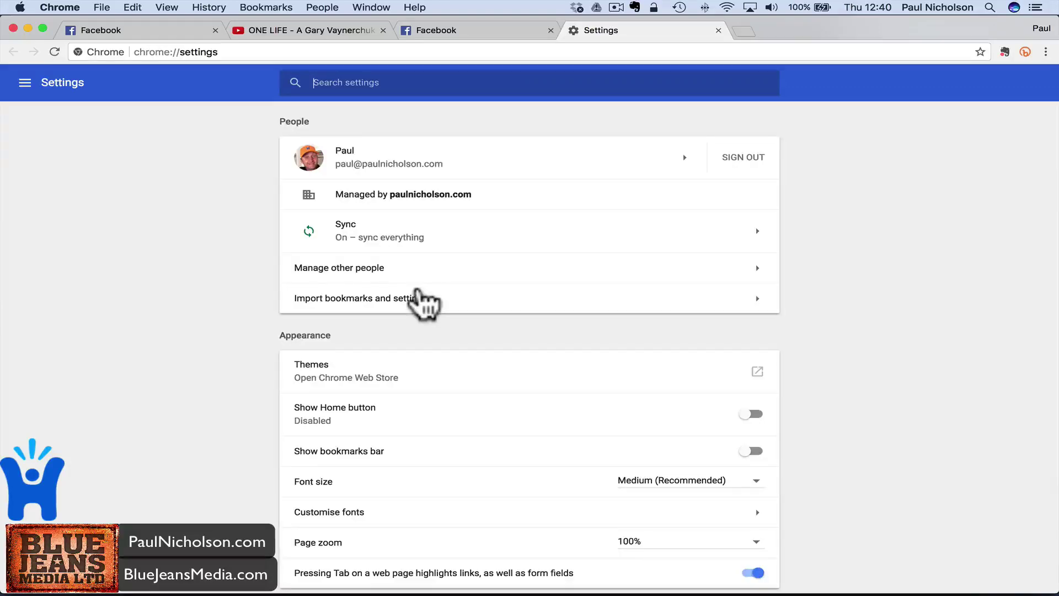
pyautogui.write('flash')
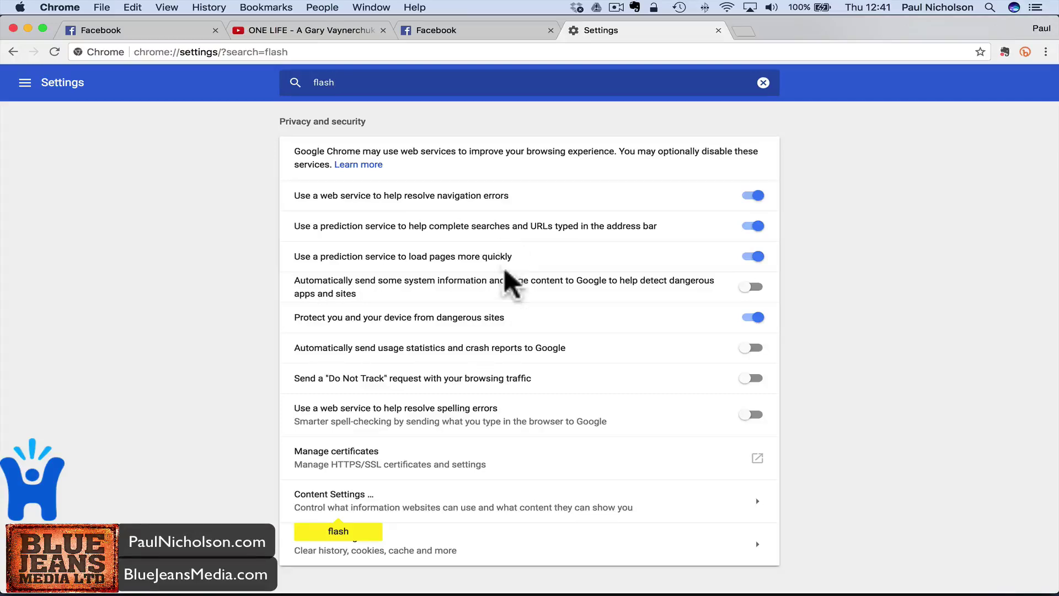
pyautogui.click(507, 503)
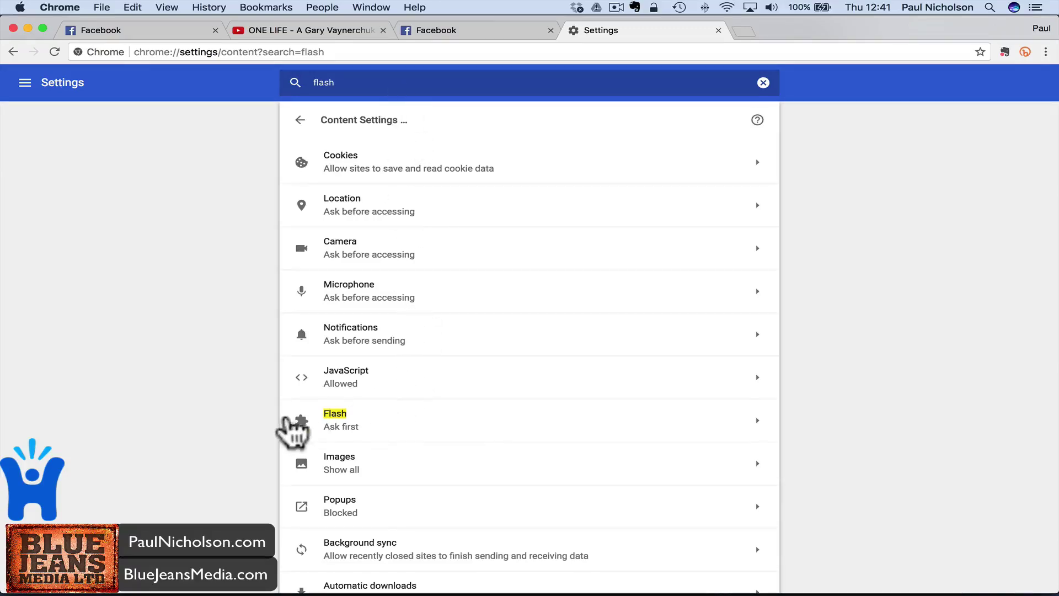
pyautogui.click(385, 432)
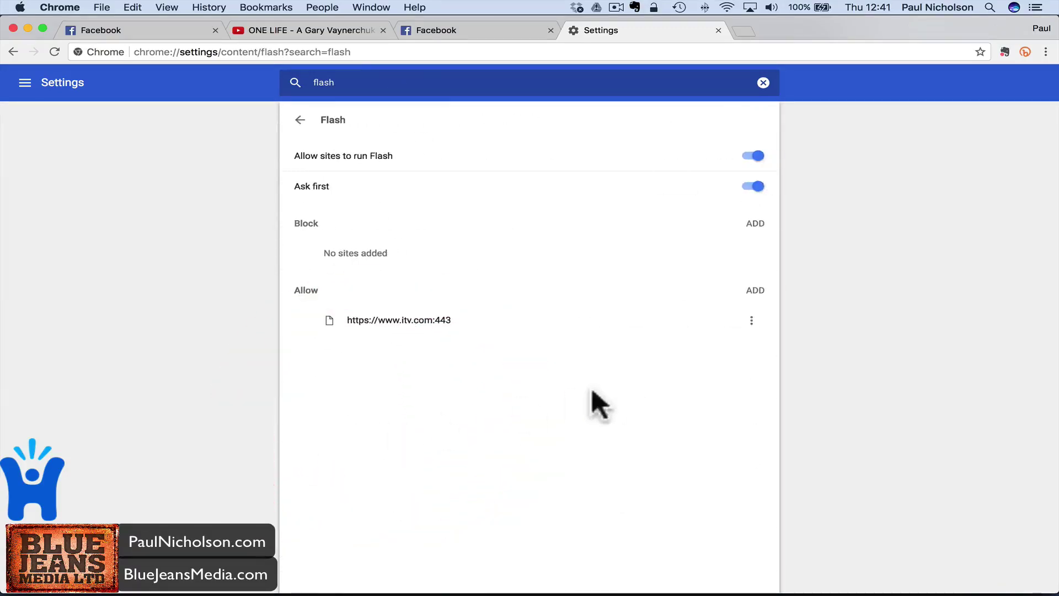
pyautogui.click(745, 160)
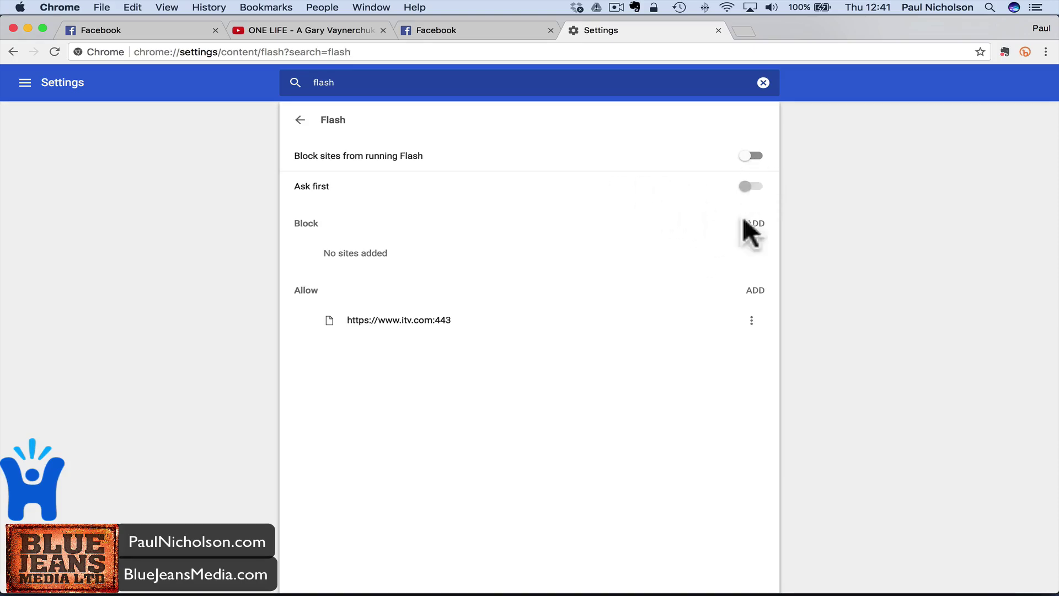
pyautogui.click(312, 29)
pyautogui.click(88, 92)
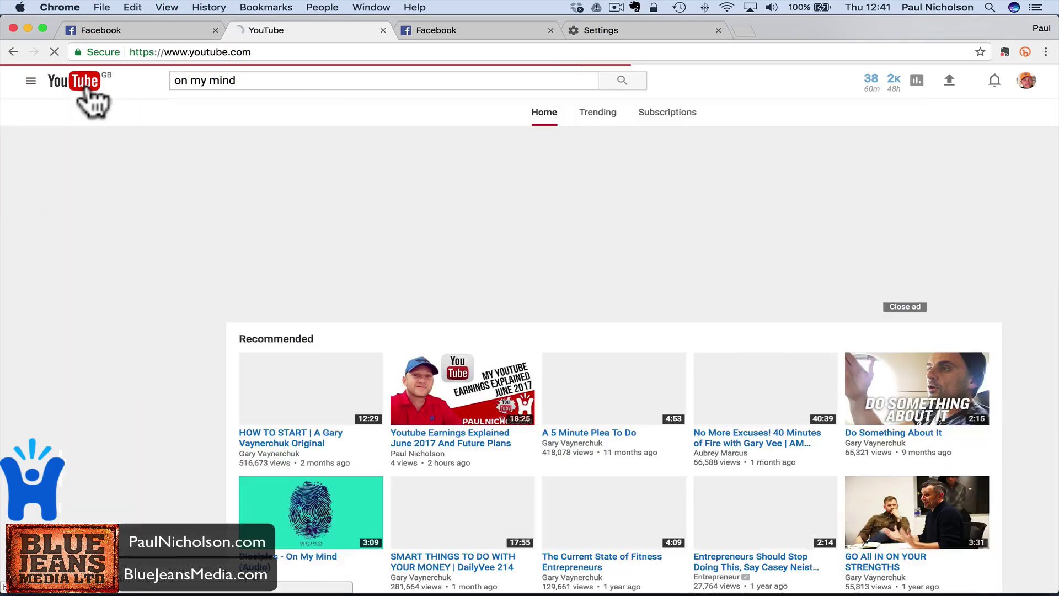
# - Clear all-time browsing history, download history, cached files and cookies, then return to Facebook
pyautogui.click(59, 8)
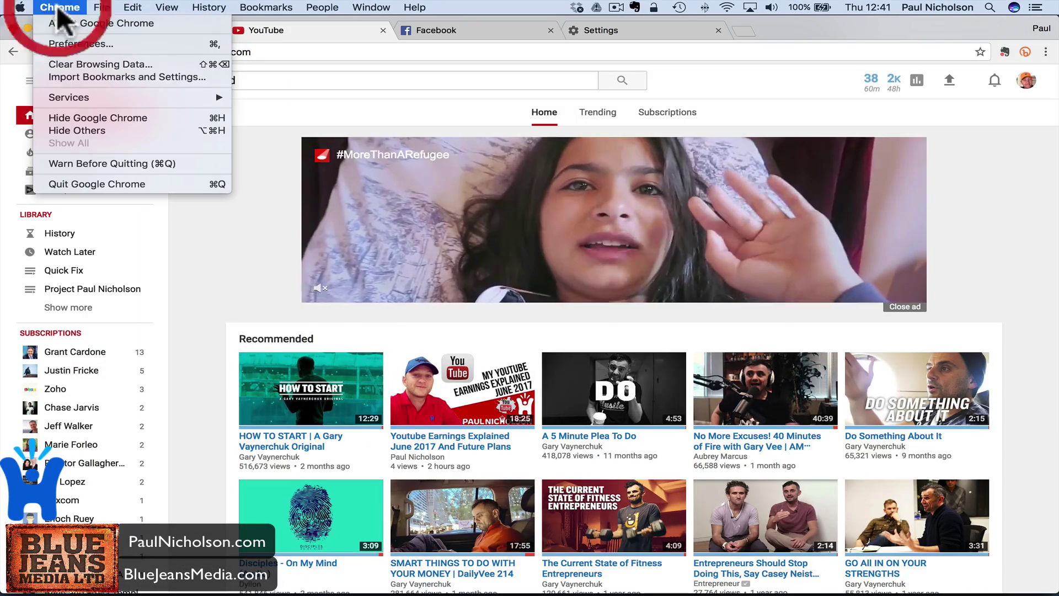
pyautogui.click(98, 64)
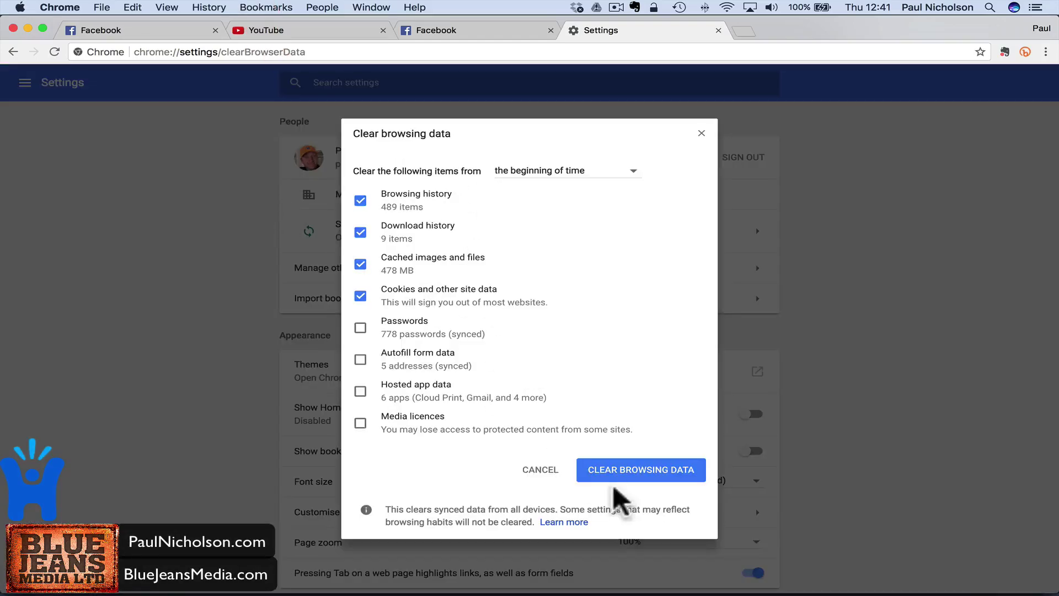
pyautogui.click(629, 470)
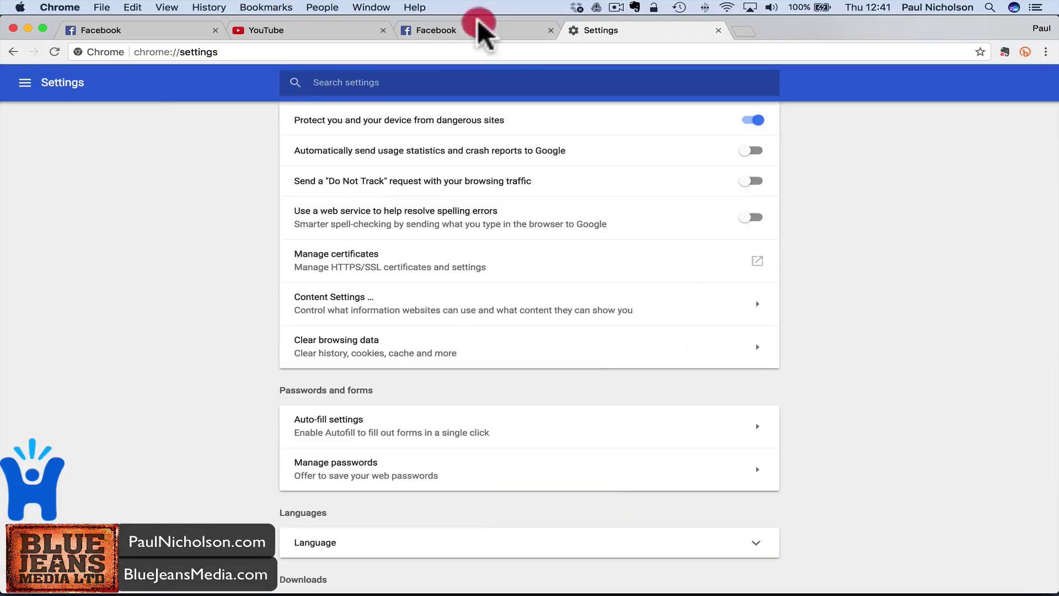
pyautogui.click(478, 18)
# - Reload Facebook and sign back in with the paul@ email address
pyautogui.click(593, 76)
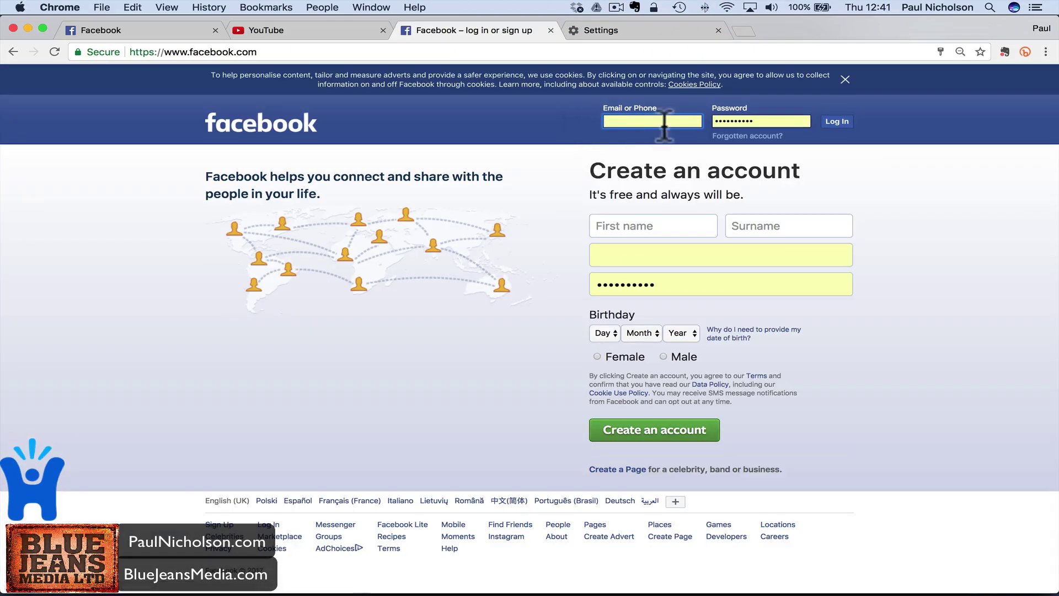
pyautogui.click(663, 121)
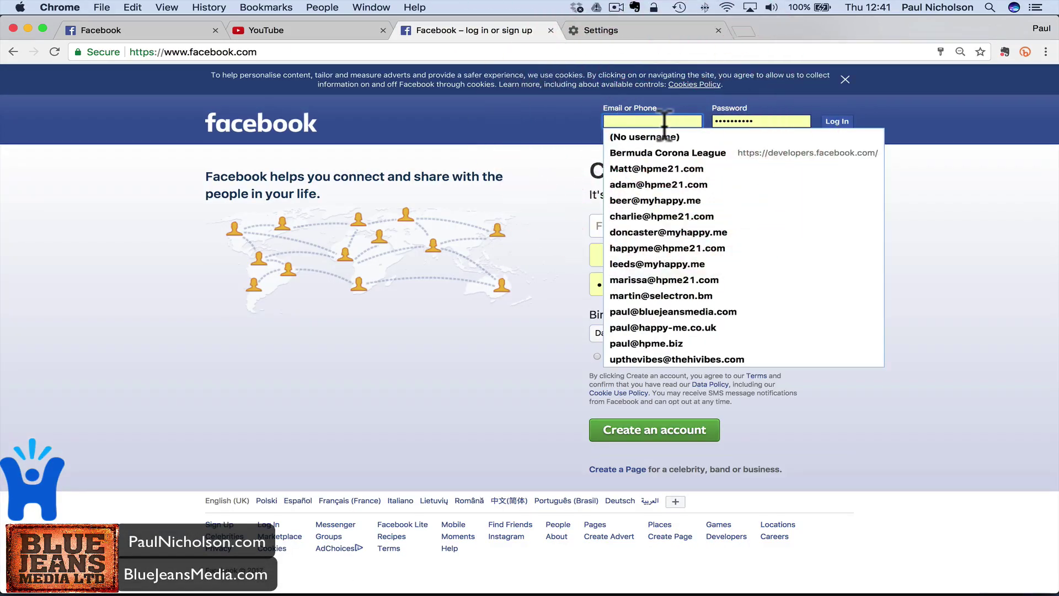
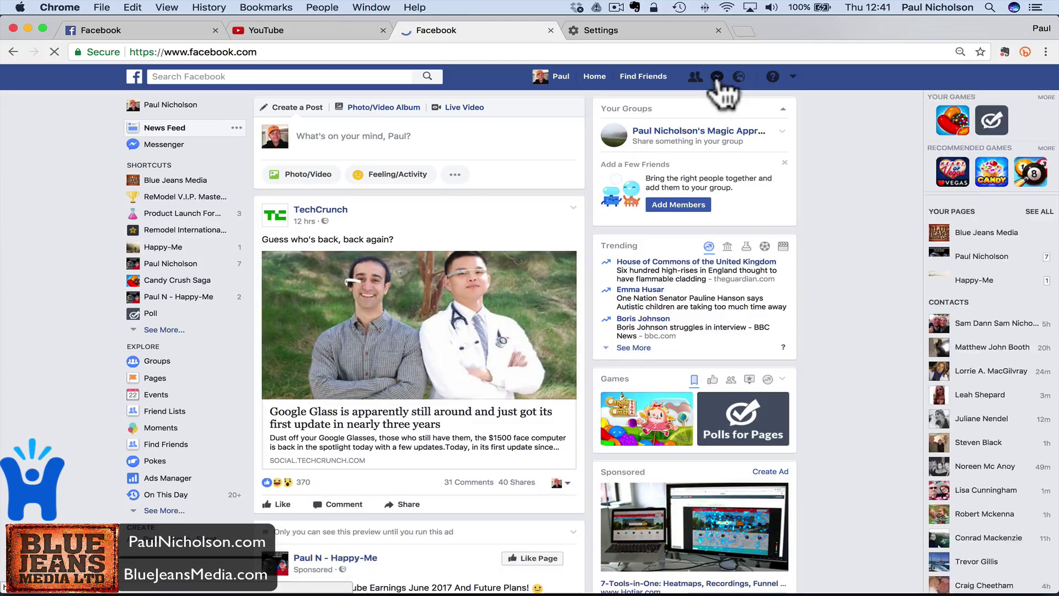
# - Glance at Facebook messages and friend requests, go back to the News Feed, then switch to YouTube
pyautogui.click(719, 81)
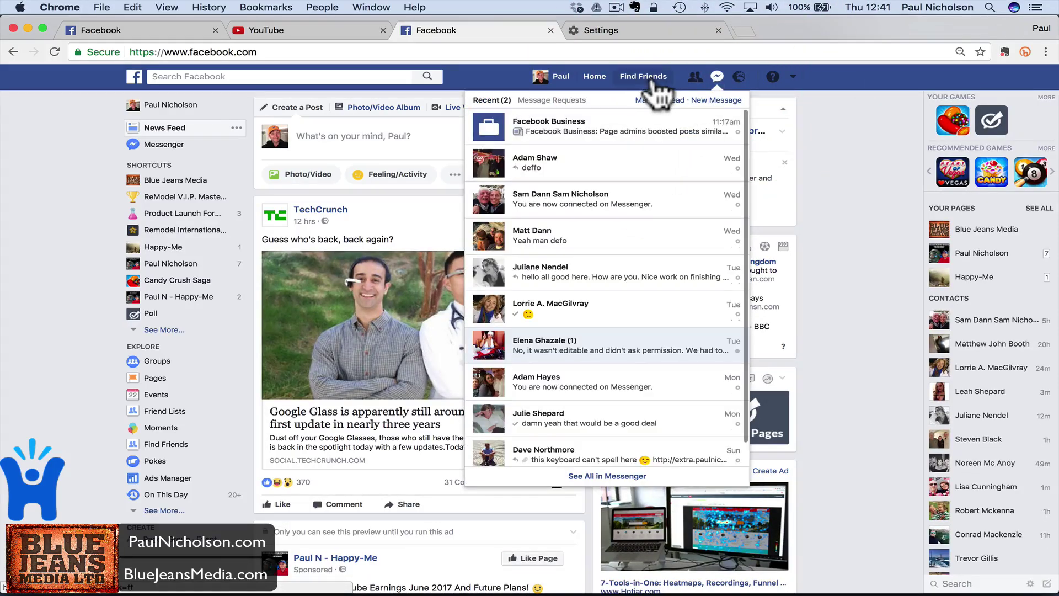
pyautogui.click(696, 79)
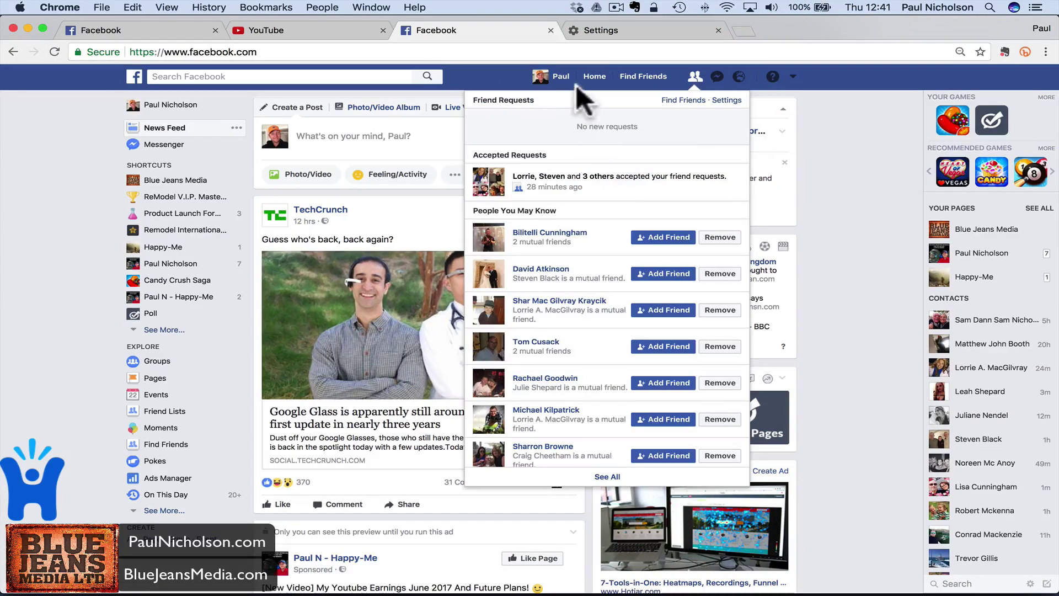
pyautogui.click(590, 78)
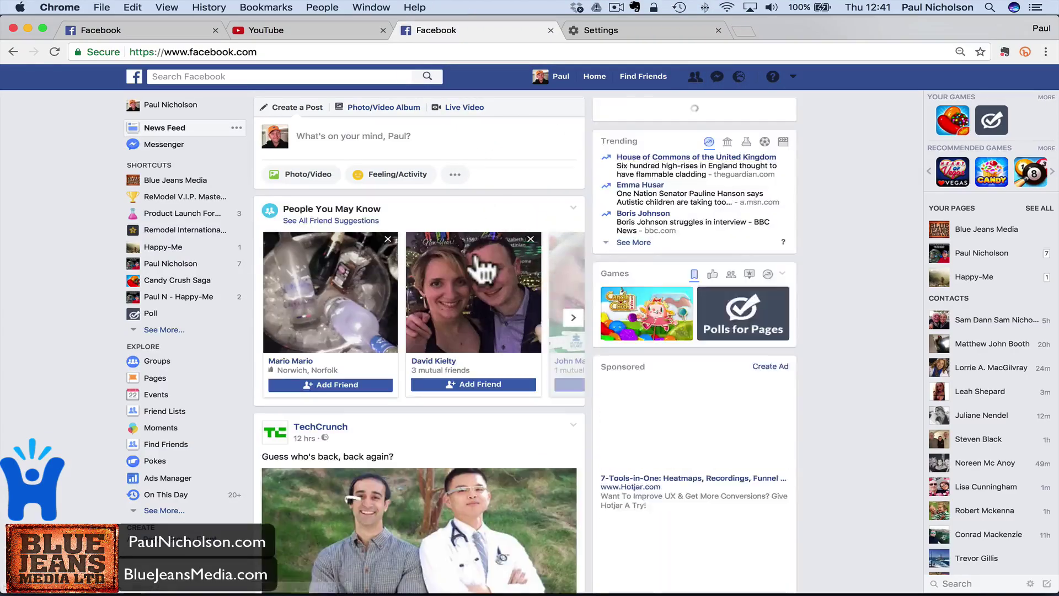
pyautogui.click(301, 32)
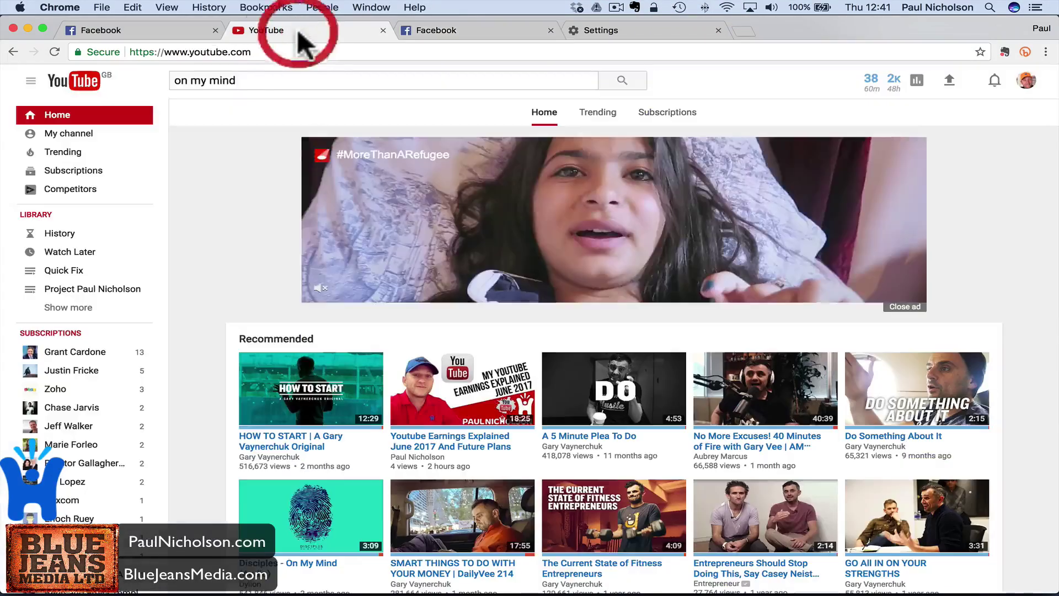
# - View My channel signed out, mute its featured video, return home and start SIGN IN
pyautogui.click(118, 134)
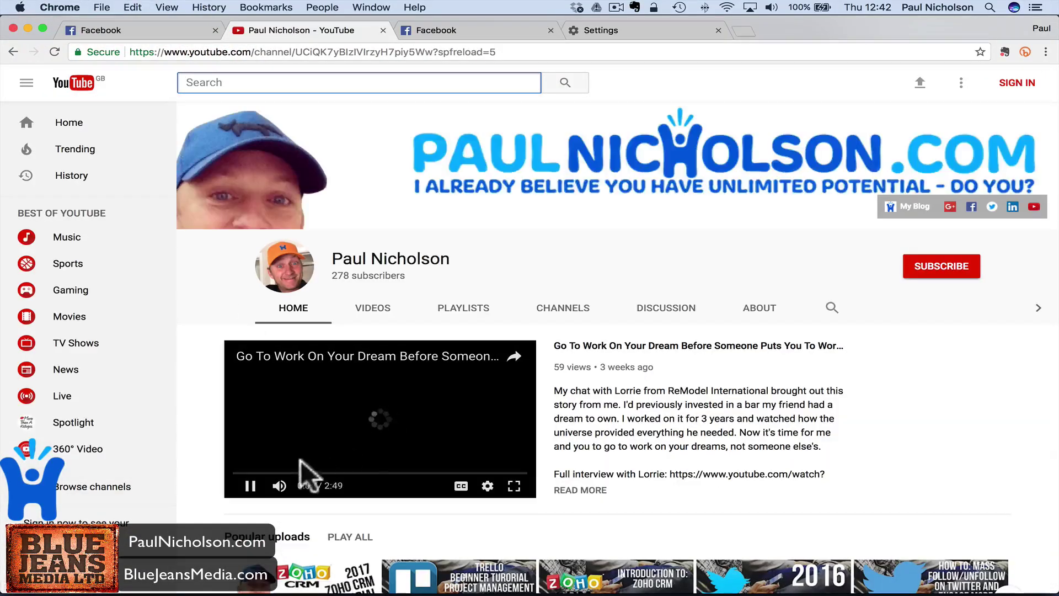
pyautogui.click(280, 485)
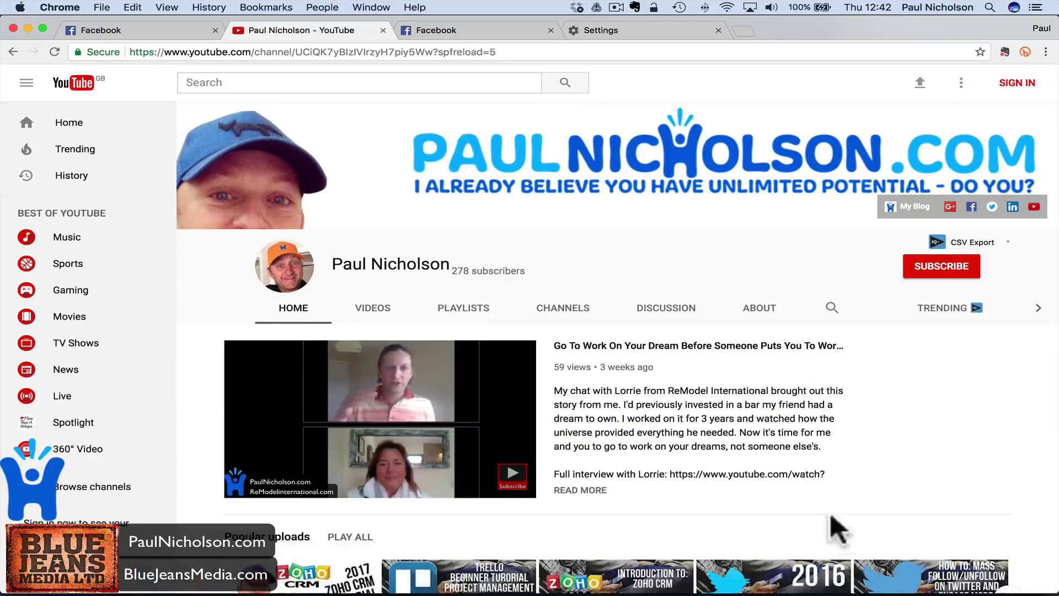
pyautogui.click(119, 132)
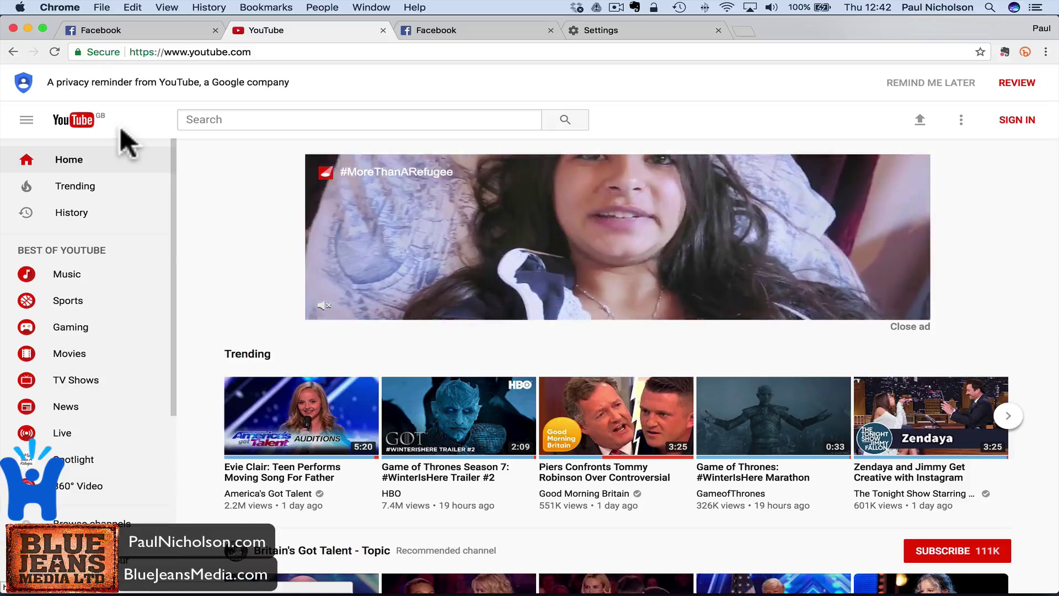
pyautogui.click(1015, 120)
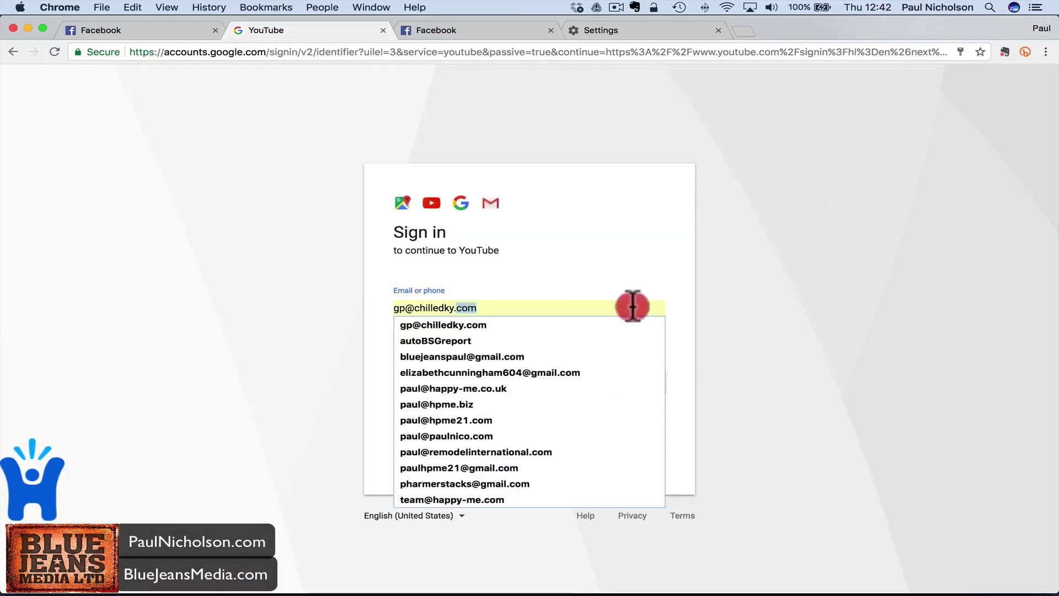
# - Sign back in to Google with Paul's corrected email address and password
pyautogui.tripleClick(640, 302)
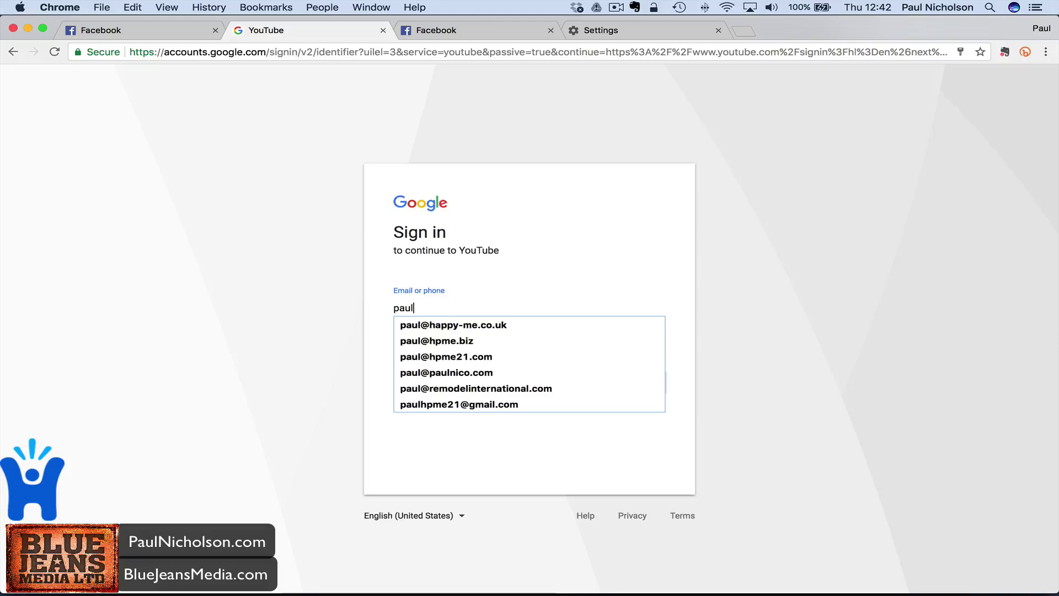
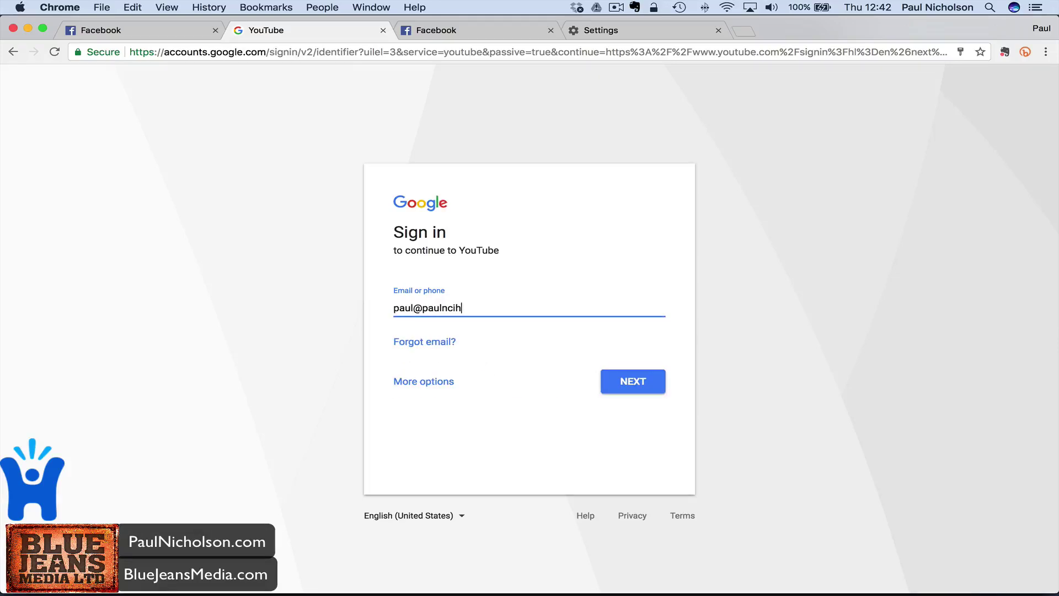
pyautogui.press('Return')
pyautogui.click(635, 355)
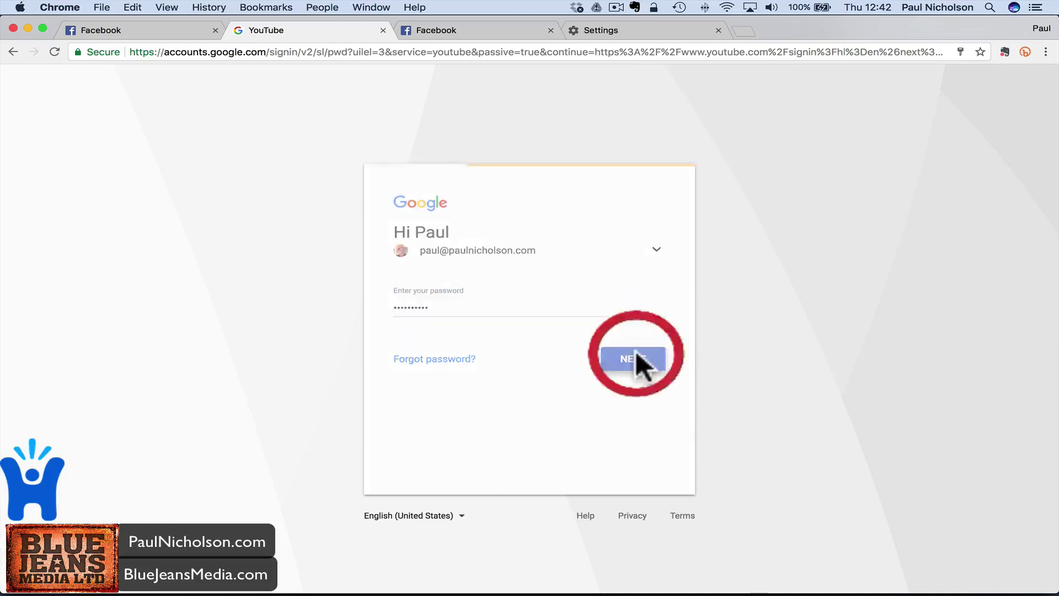
pyautogui.click(565, 308)
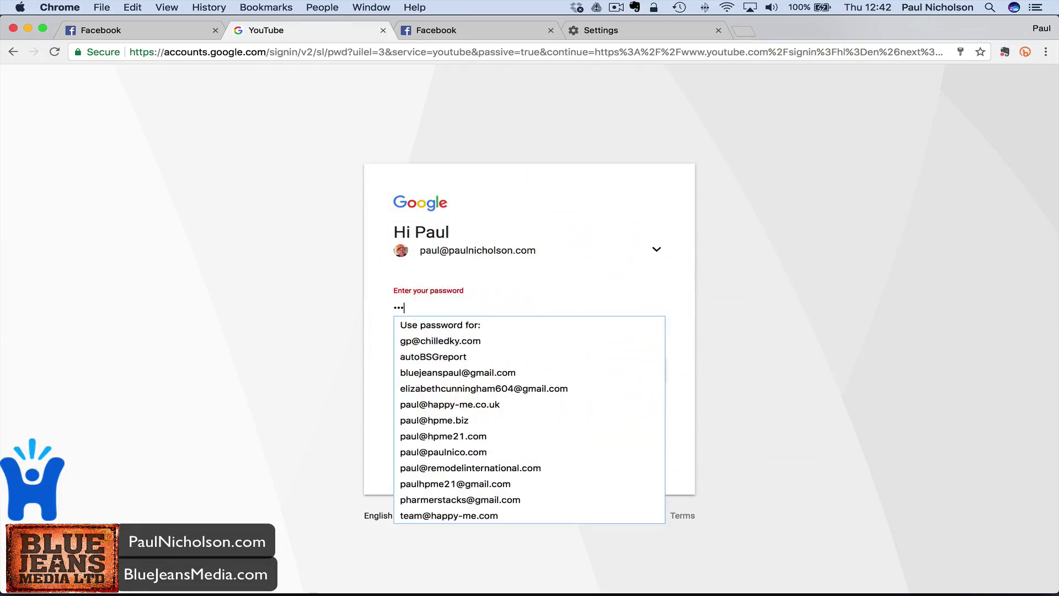
pyautogui.press('Return')
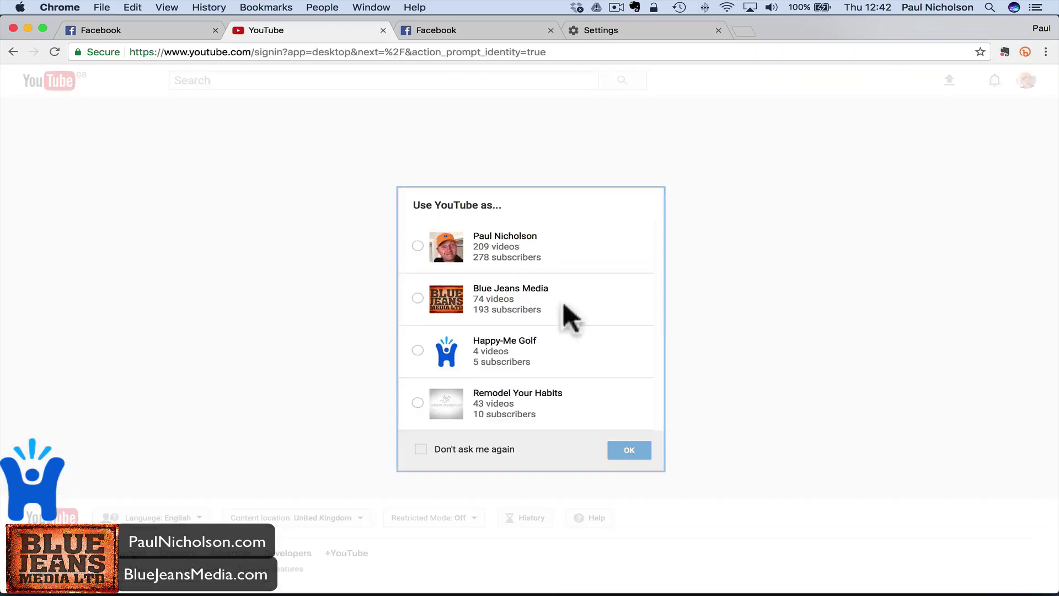
# - Pick the personal channel as the YouTube identity, dismiss the notice and open My channel
pyautogui.click(510, 249)
pyautogui.click(629, 451)
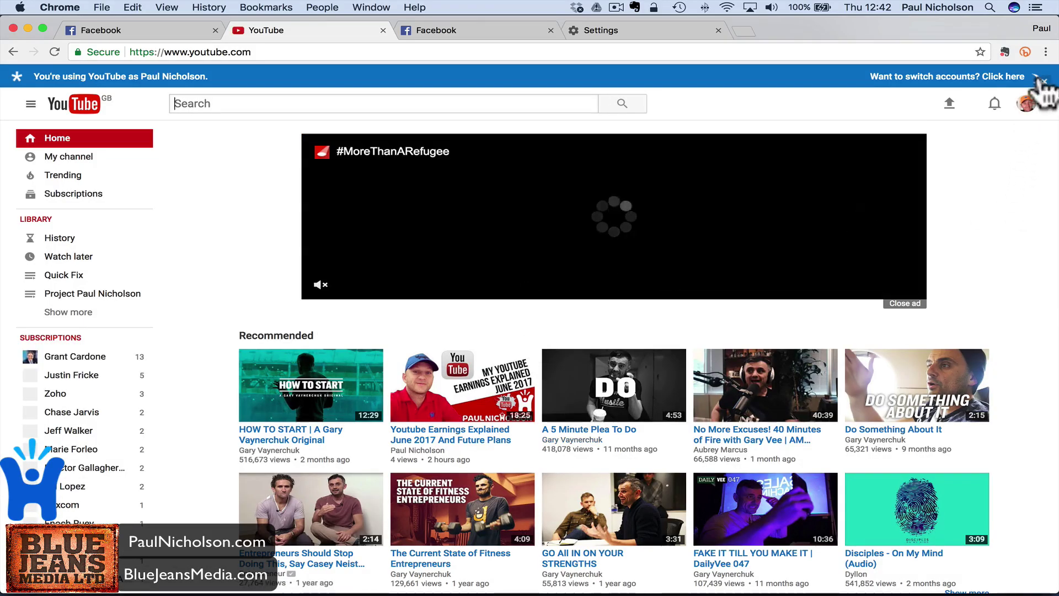
pyautogui.click(1042, 81)
pyautogui.click(62, 136)
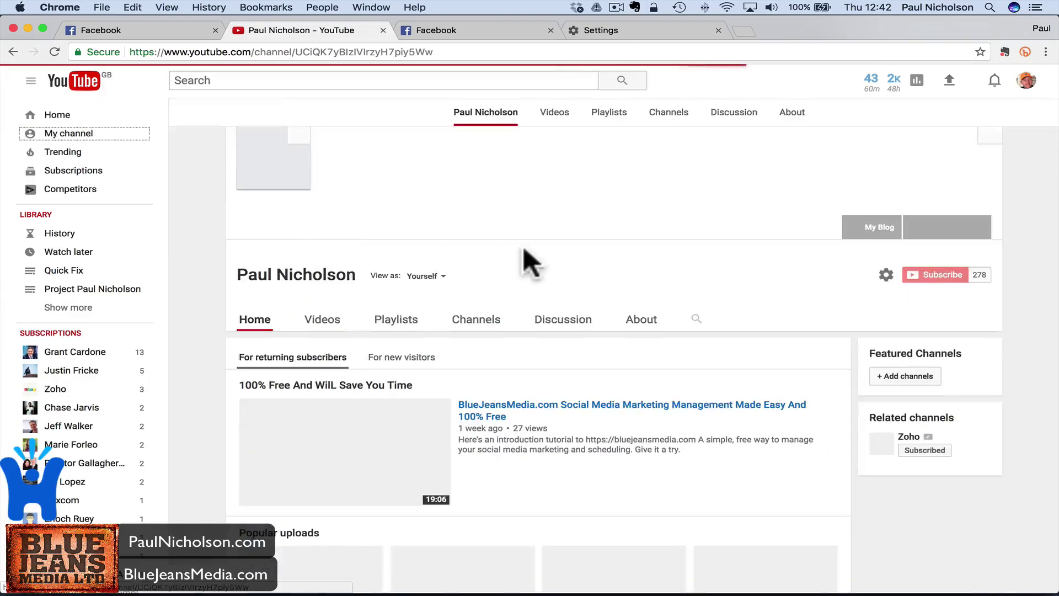
pyautogui.click(1046, 52)
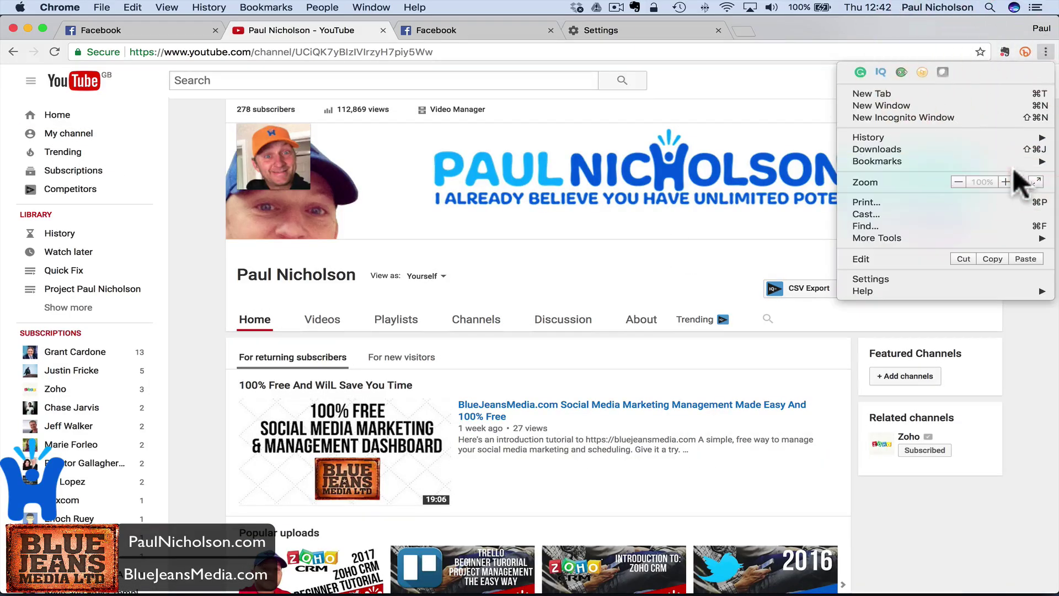
pyautogui.moveTo(878, 238)
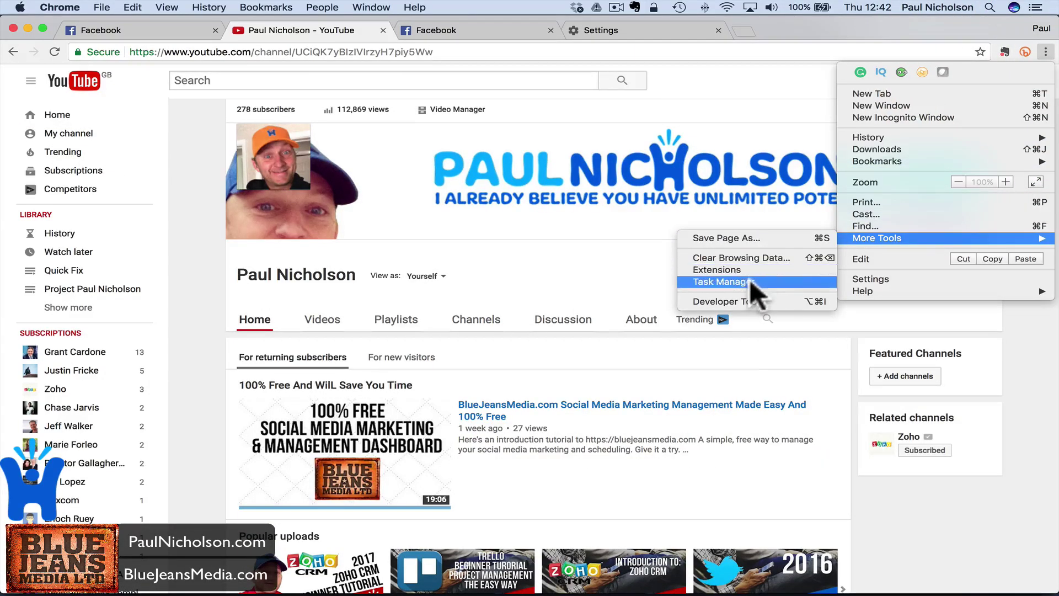
# - Confirm YouTube's low CPU use in Task Manager, then play the BlueJeansMedia.com marketing video
pyautogui.click(750, 281)
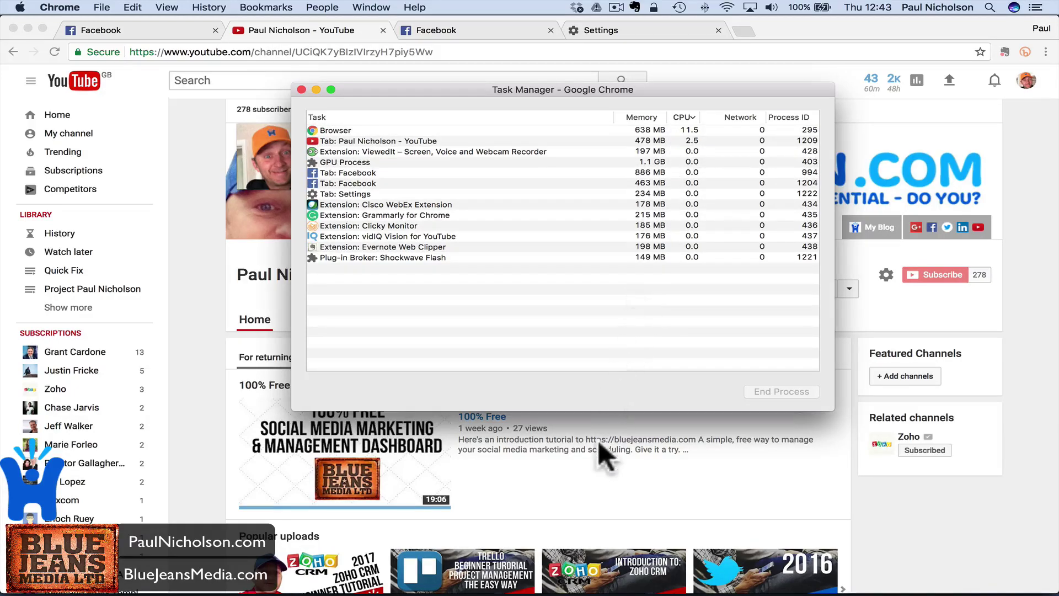
pyautogui.click(585, 488)
pyautogui.click(444, 483)
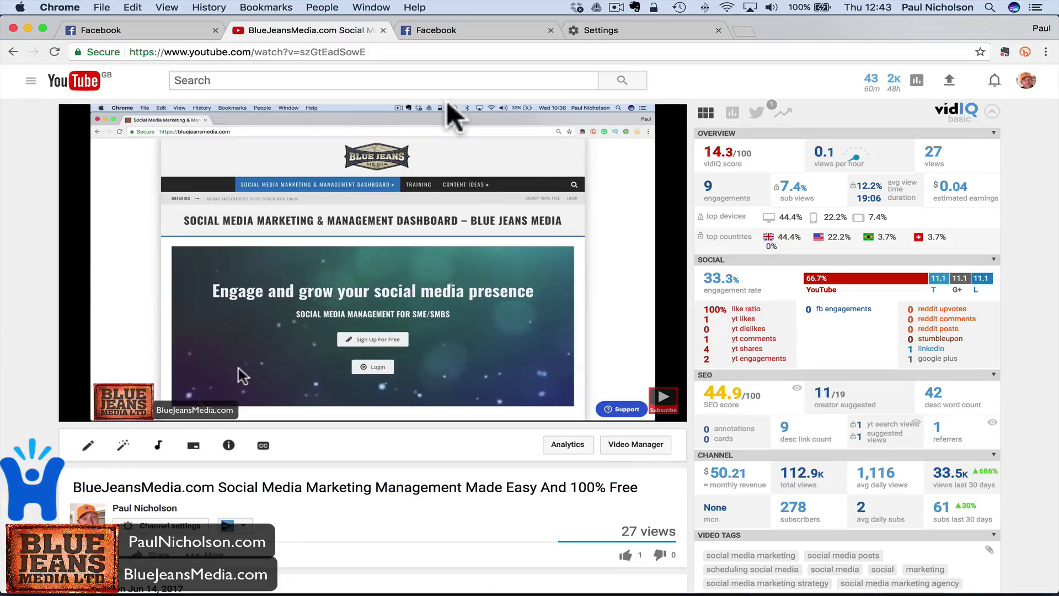
pyautogui.click(433, 30)
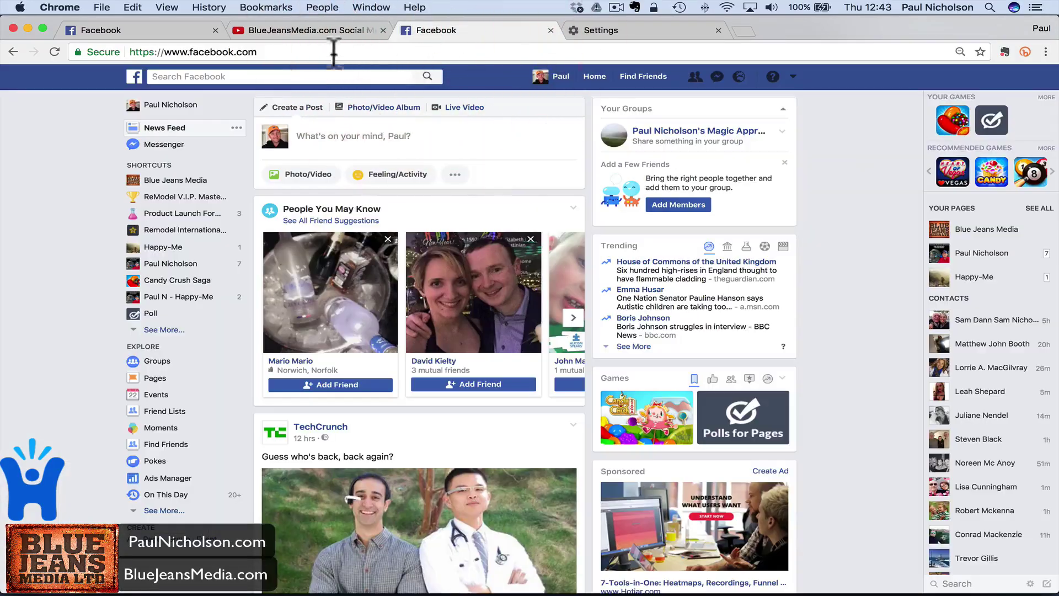
pyautogui.click(323, 33)
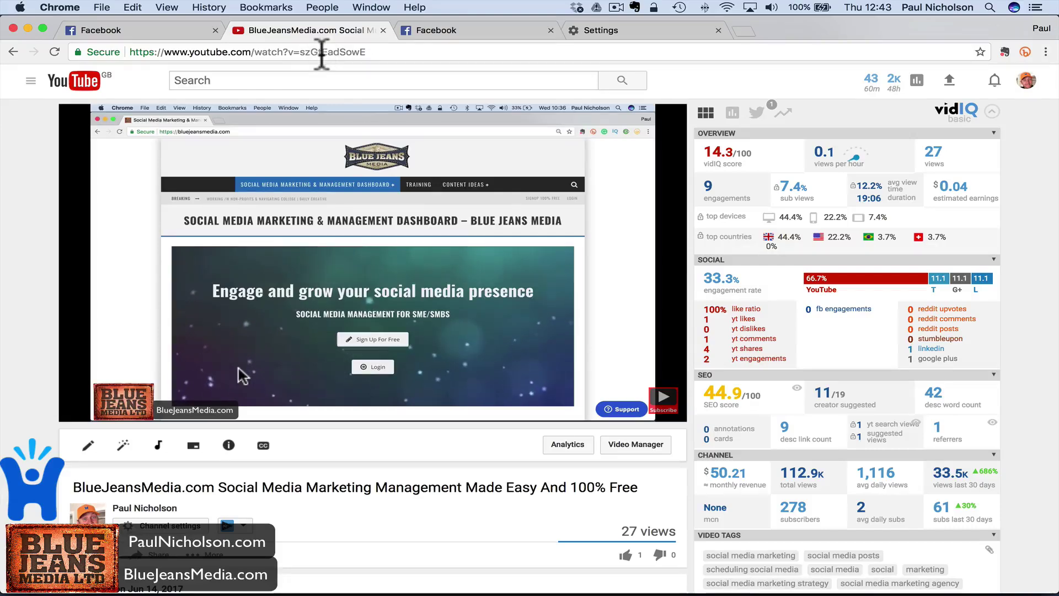